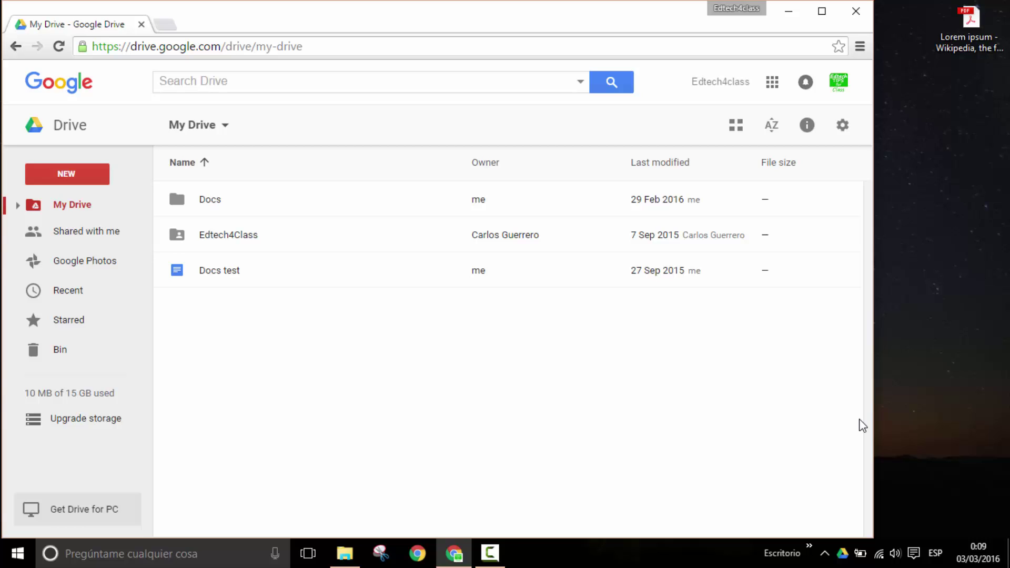
Step: Preview the Lorem ipsum PDF from the desktop, scroll through it, then close it
{"action": "double_click", "coordinate": [971, 21]}
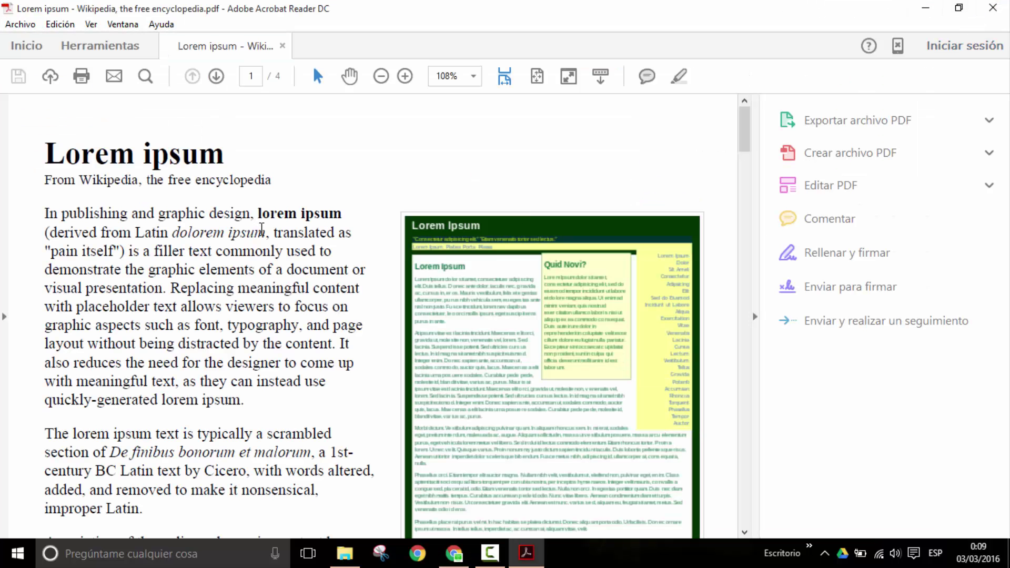
{"action": "scroll", "coordinate": [265, 229], "scroll_direction": "down", "scroll_amount": 1}
{"action": "scroll", "coordinate": [266, 225], "scroll_direction": "down", "scroll_amount": 5}
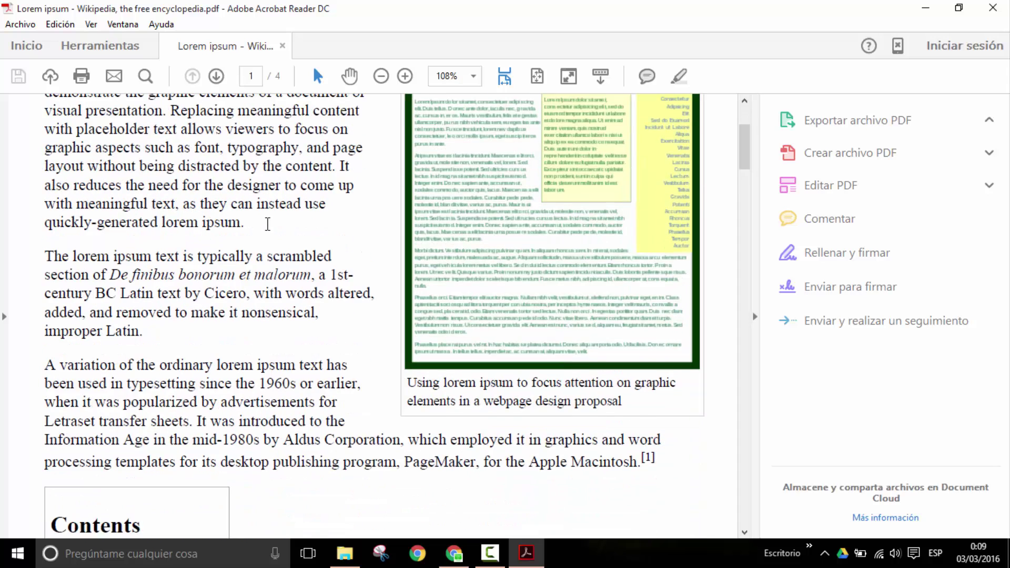
{"action": "scroll", "coordinate": [267, 223], "scroll_direction": "down", "scroll_amount": 7}
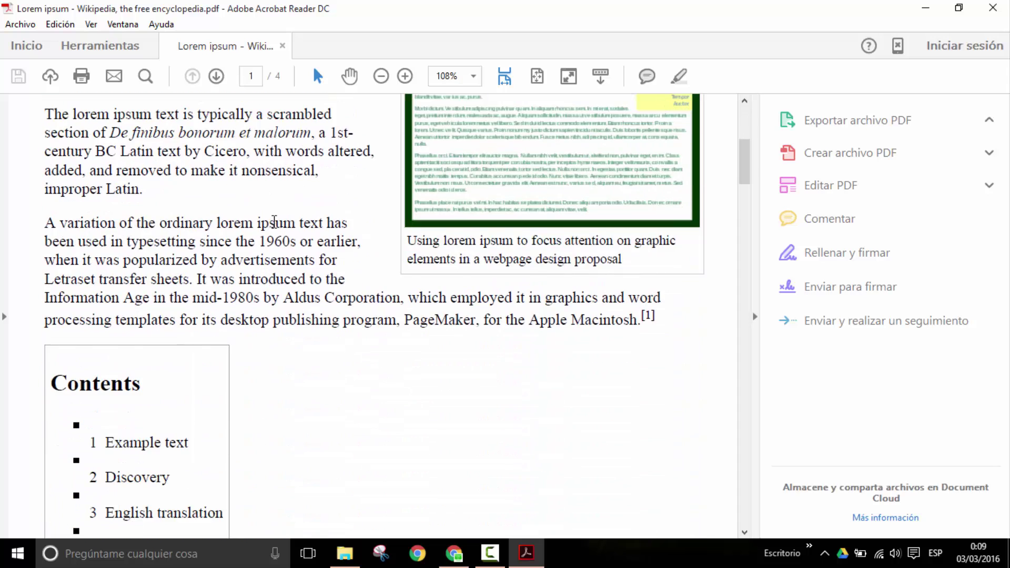
{"action": "scroll", "coordinate": [310, 237], "scroll_direction": "down", "scroll_amount": 8}
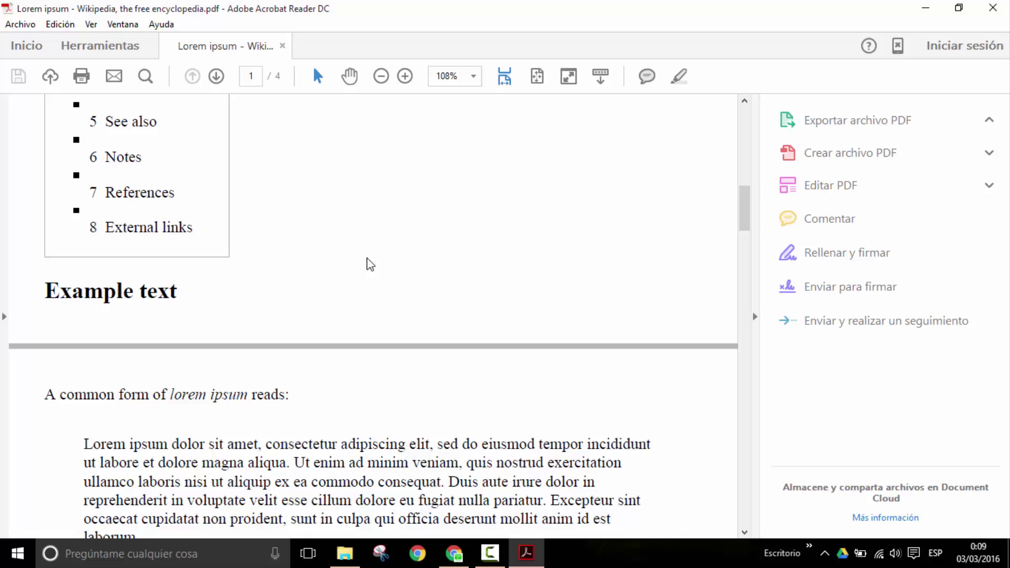
{"action": "scroll", "coordinate": [374, 283], "scroll_direction": "down", "scroll_amount": 8}
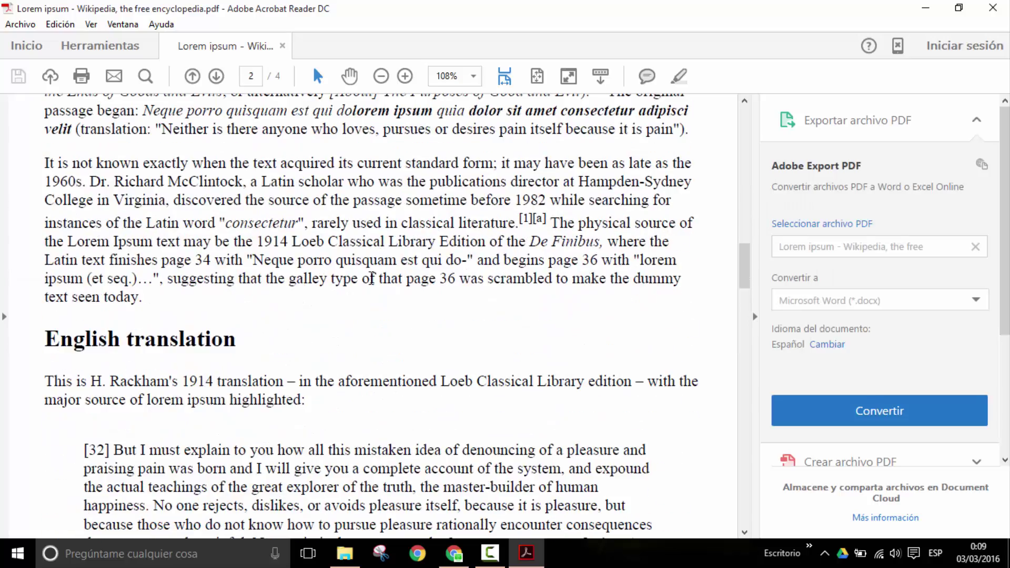
{"action": "scroll", "coordinate": [359, 295], "scroll_direction": "down", "scroll_amount": 7}
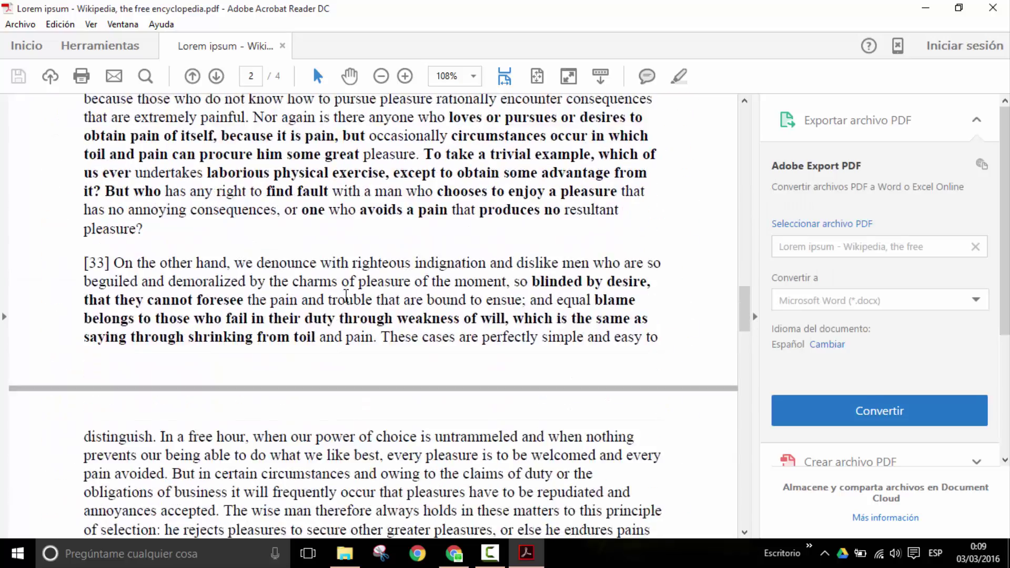
{"action": "scroll", "coordinate": [339, 286], "scroll_direction": "down", "scroll_amount": 7}
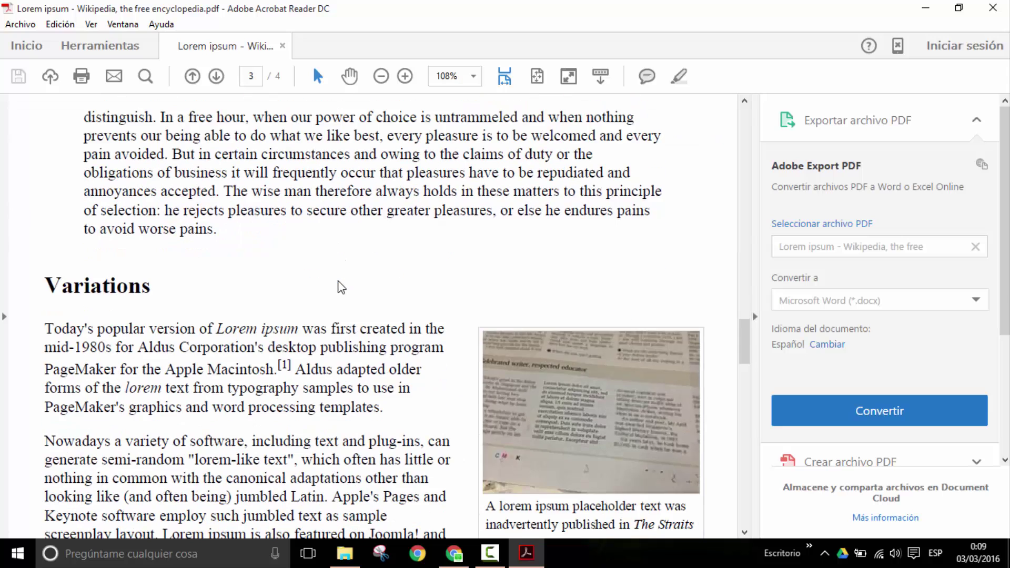
{"action": "scroll", "coordinate": [333, 276], "scroll_direction": "down", "scroll_amount": 4}
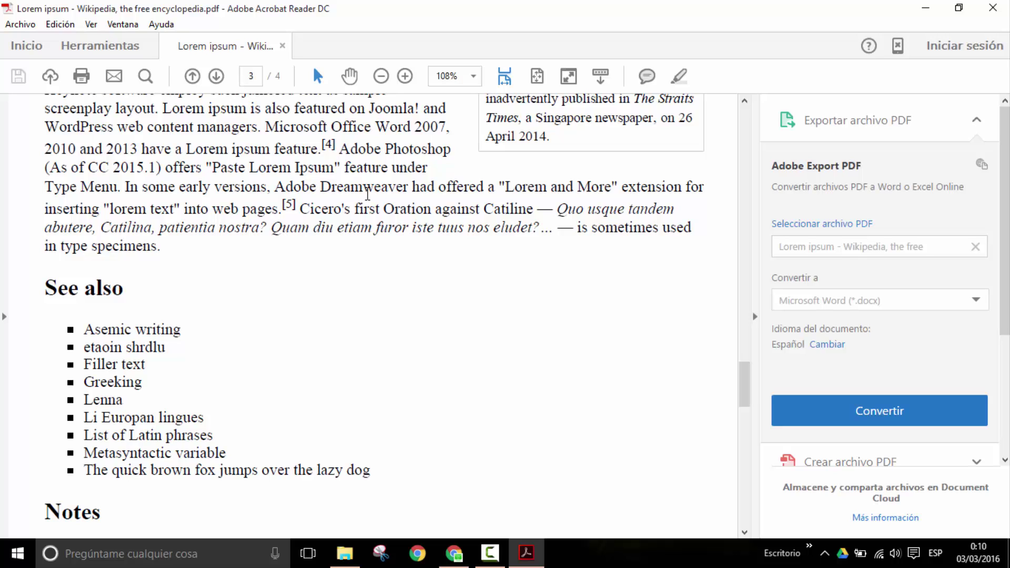
{"action": "left_click", "coordinate": [992, 7]}
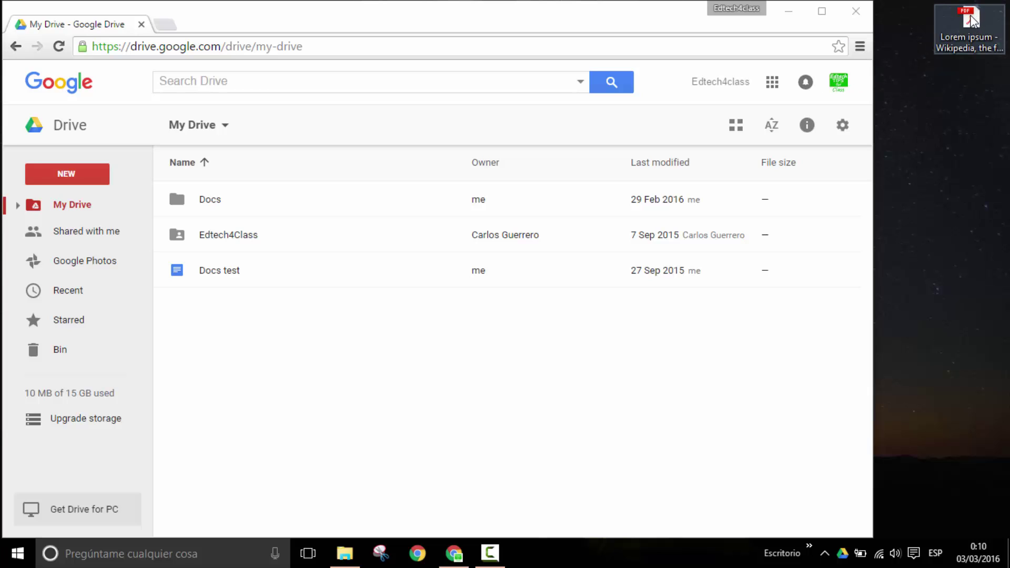
Step: Upload the Lorem ipsum PDF into My Drive and bring up its Open with menu
{"action": "left_click_drag", "start_coordinate": [969, 17], "coordinate": [441, 340]}
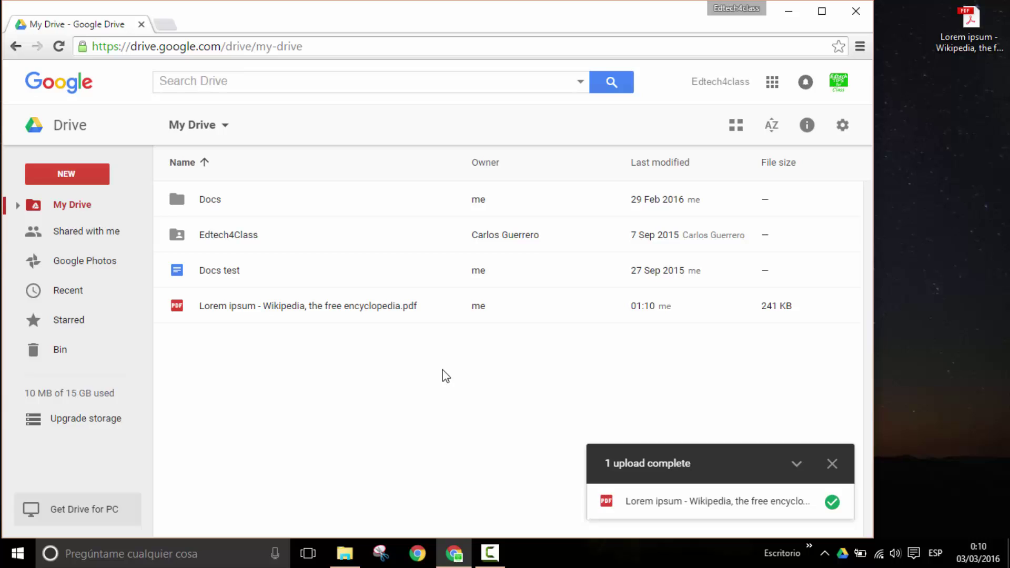
{"action": "left_click", "coordinate": [313, 310]}
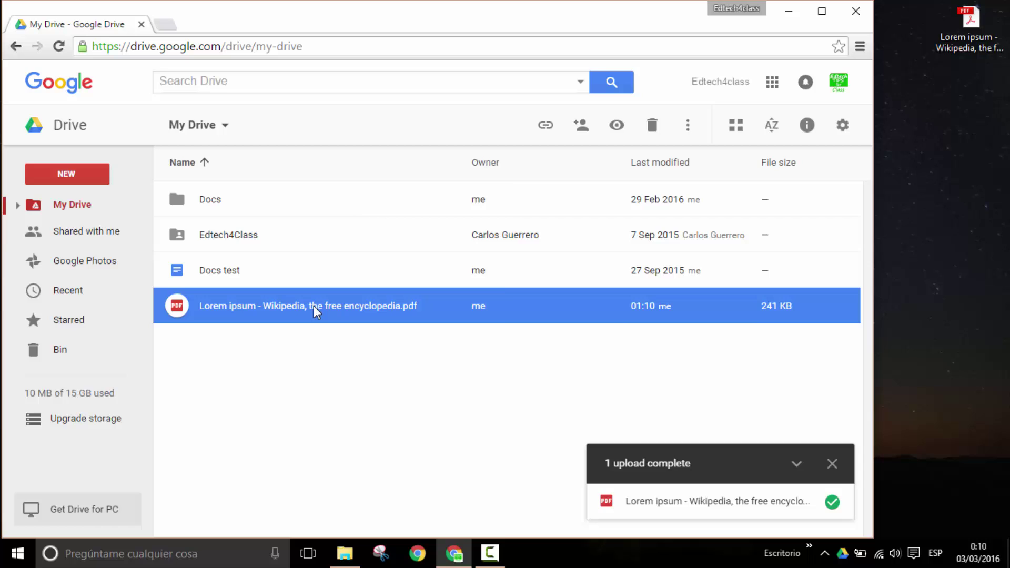
{"action": "right_click", "coordinate": [313, 311]}
{"action": "mouse_move", "coordinate": [408, 225]}
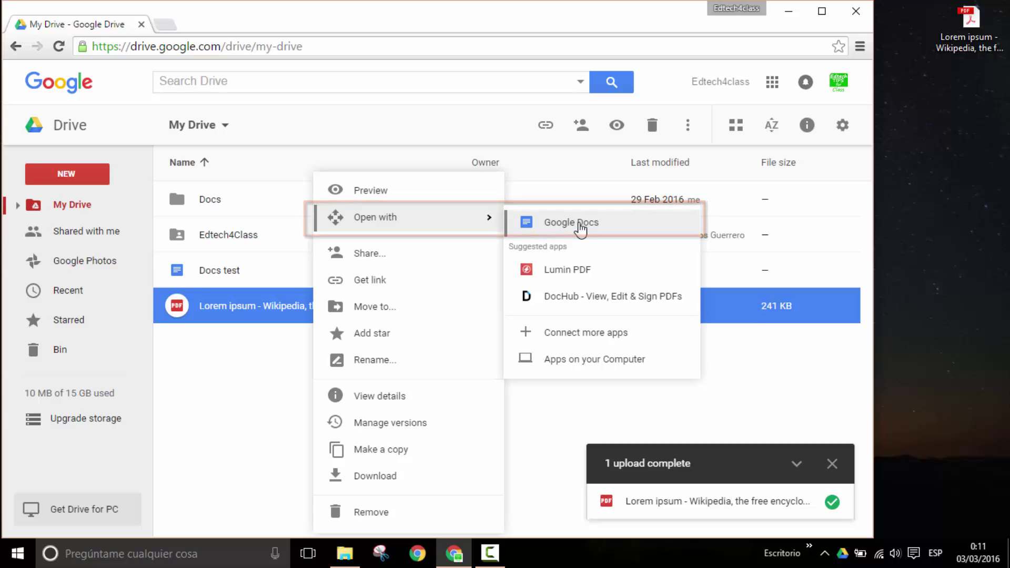
Step: Open the PDF with Google Docs and scroll through the converted text
{"action": "left_click", "coordinate": [580, 227]}
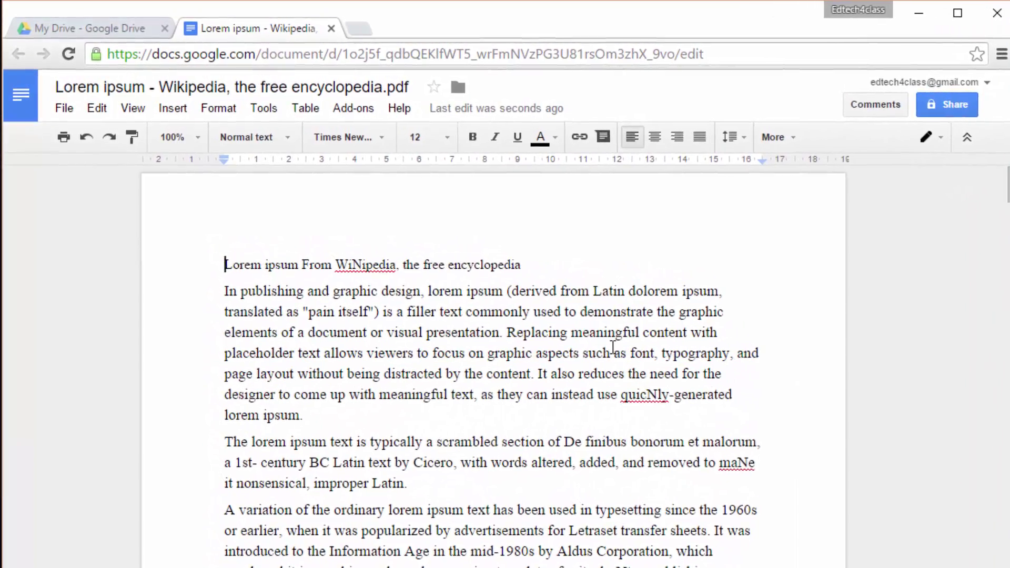
{"action": "scroll", "coordinate": [557, 311], "scroll_direction": "down", "scroll_amount": 3}
{"action": "scroll", "coordinate": [579, 315], "scroll_direction": "down", "scroll_amount": 5}
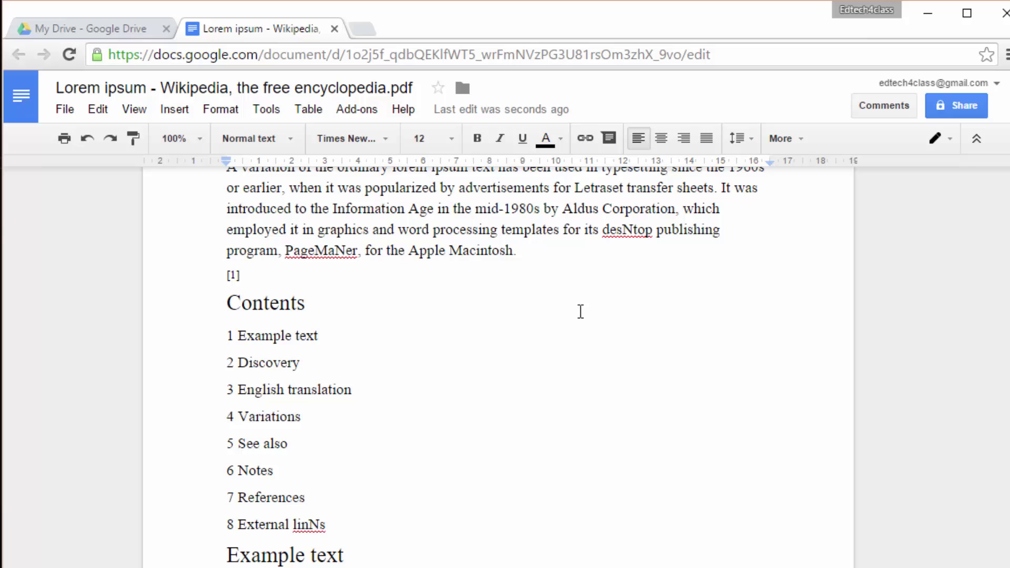
{"action": "scroll", "coordinate": [581, 311], "scroll_direction": "down", "scroll_amount": 10}
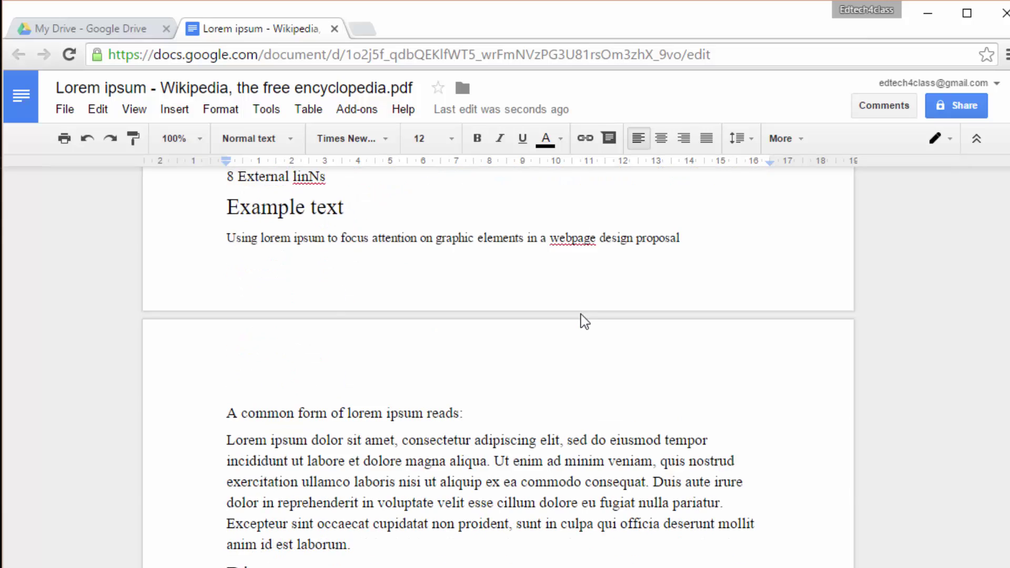
{"action": "scroll", "coordinate": [586, 314], "scroll_direction": "down", "scroll_amount": 20}
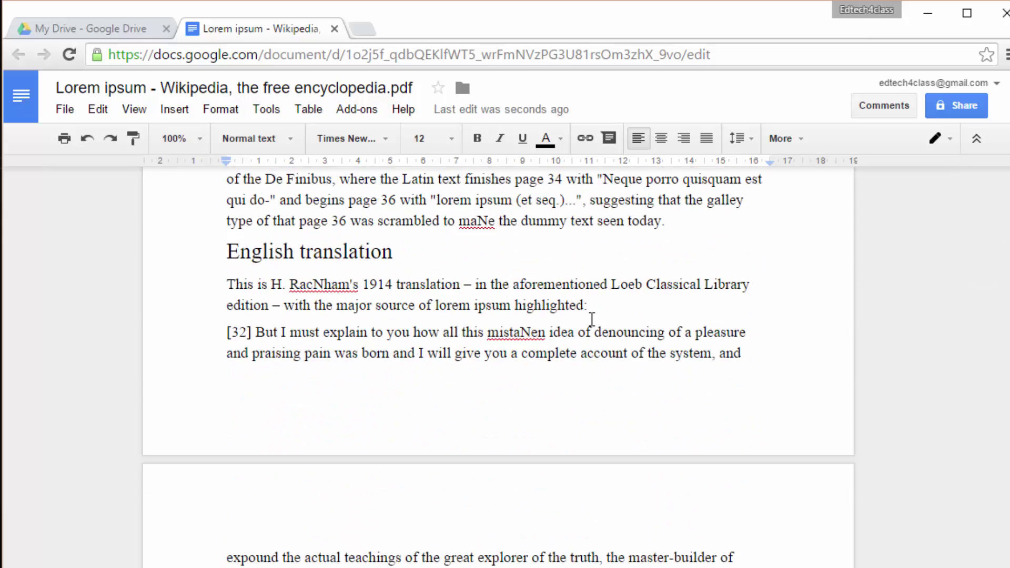
{"action": "scroll", "coordinate": [605, 335], "scroll_direction": "up", "scroll_amount": 20}
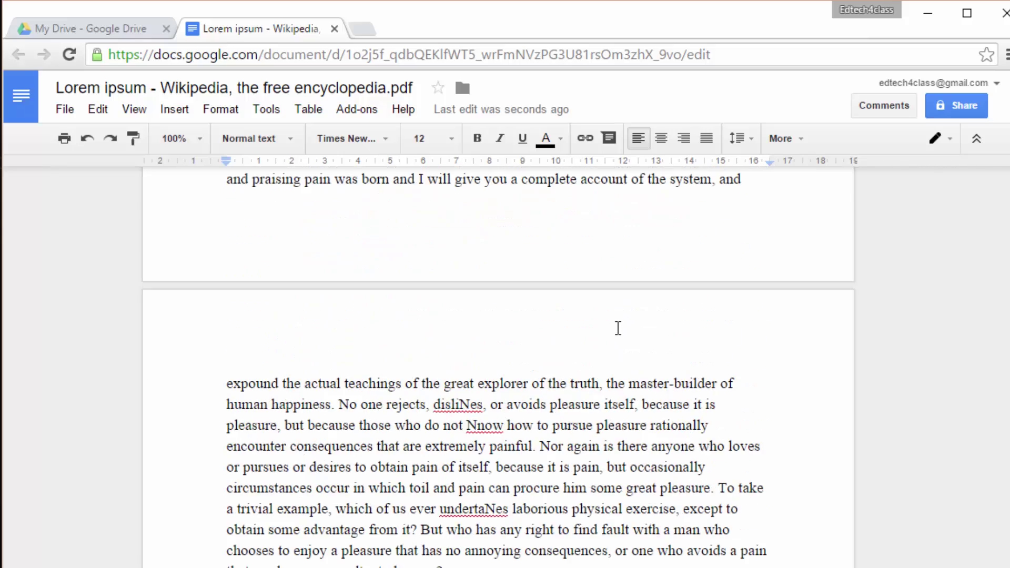
{"action": "scroll", "coordinate": [617, 327], "scroll_direction": "up", "scroll_amount": 15}
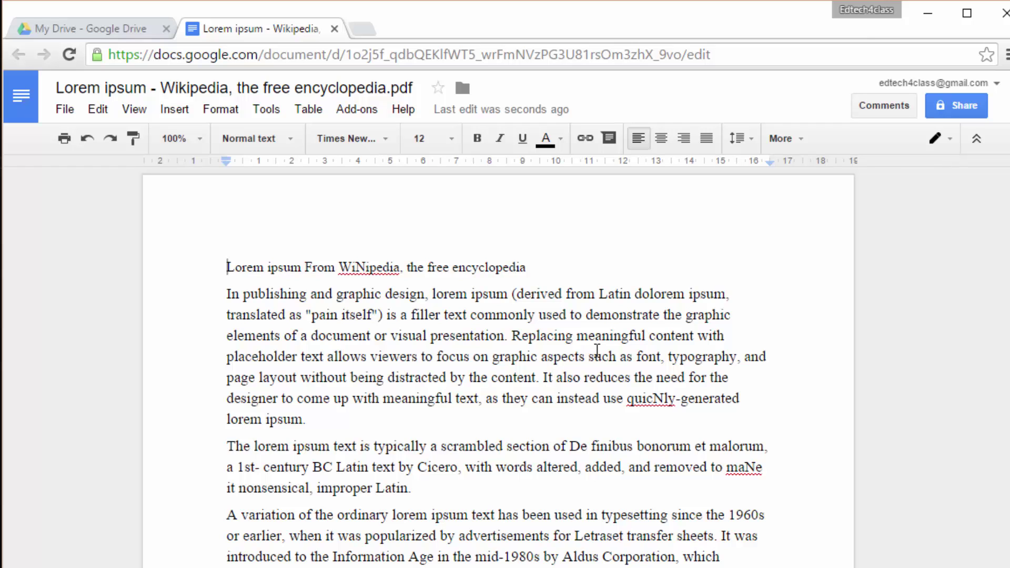
{"action": "scroll", "coordinate": [600, 350], "scroll_direction": "down", "scroll_amount": 5}
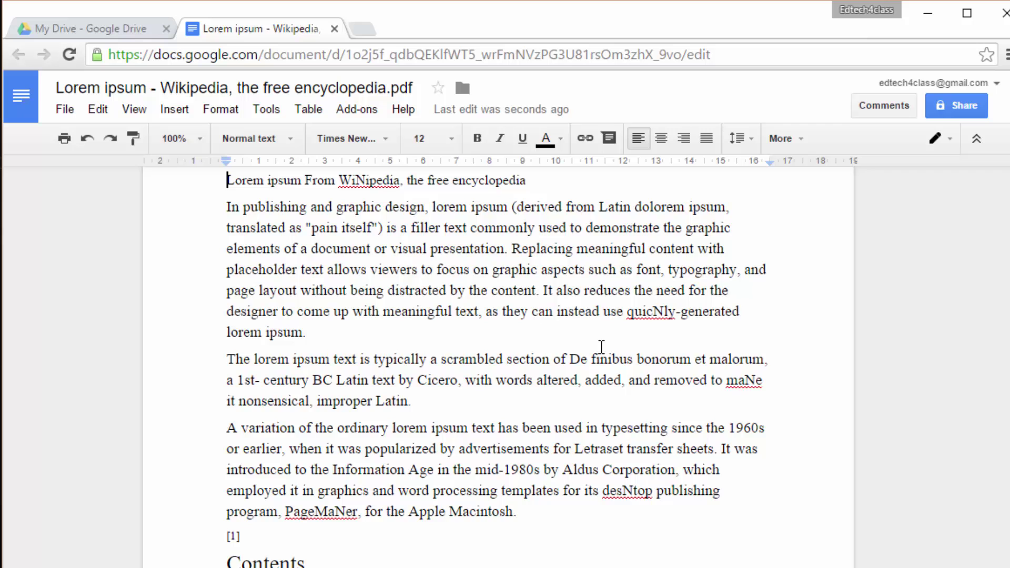
{"action": "scroll", "coordinate": [579, 282], "scroll_direction": "down", "scroll_amount": 8}
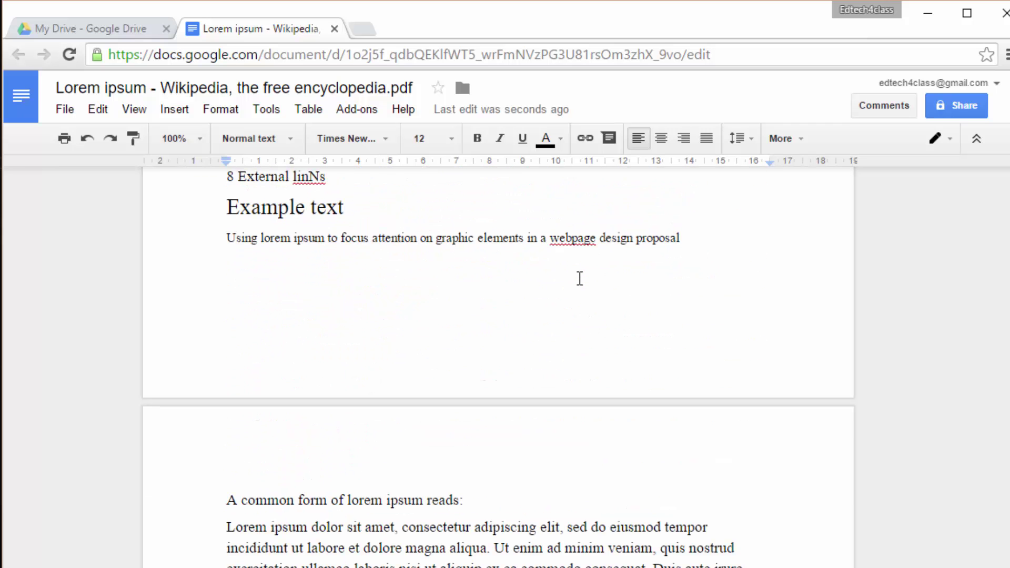
{"action": "scroll", "coordinate": [579, 278], "scroll_direction": "down", "scroll_amount": 8}
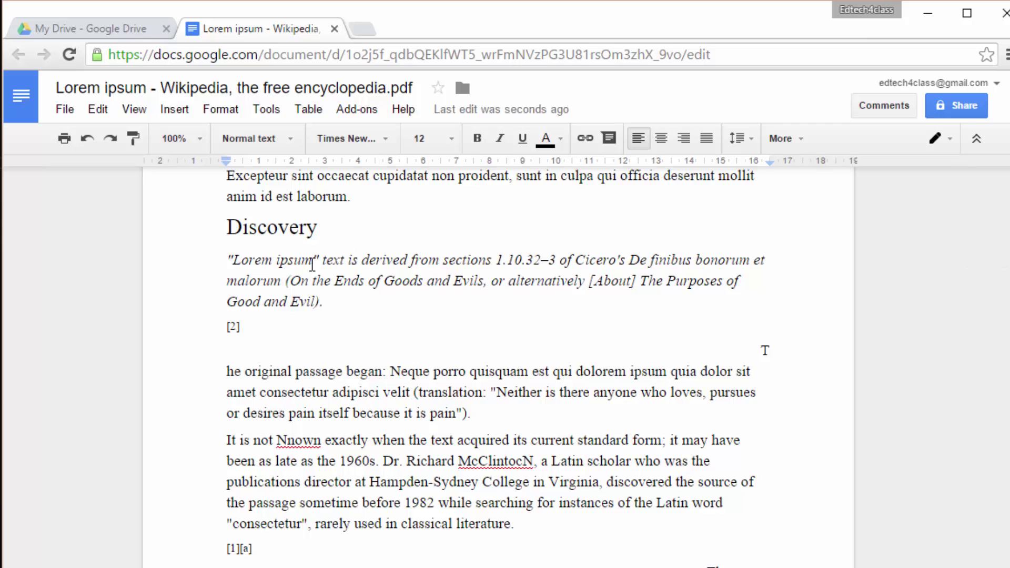
Step: Check the Discovery section's italic sentence, then return to the first paragraph
{"action": "left_click_drag", "start_coordinate": [312, 264], "coordinate": [497, 266]}
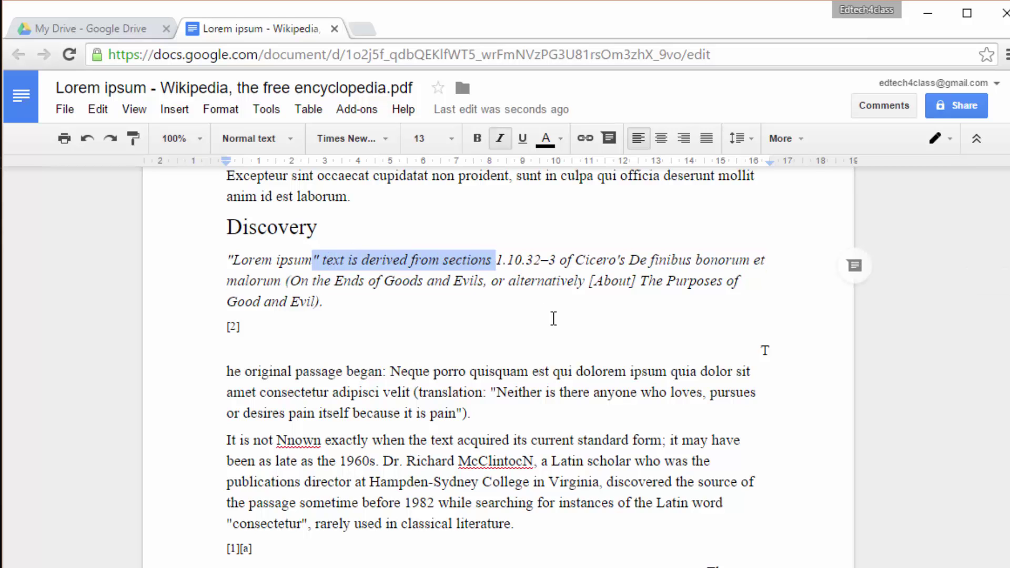
{"action": "scroll", "coordinate": [553, 321], "scroll_direction": "down", "scroll_amount": 8}
{"action": "scroll", "coordinate": [552, 326], "scroll_direction": "up", "scroll_amount": 7}
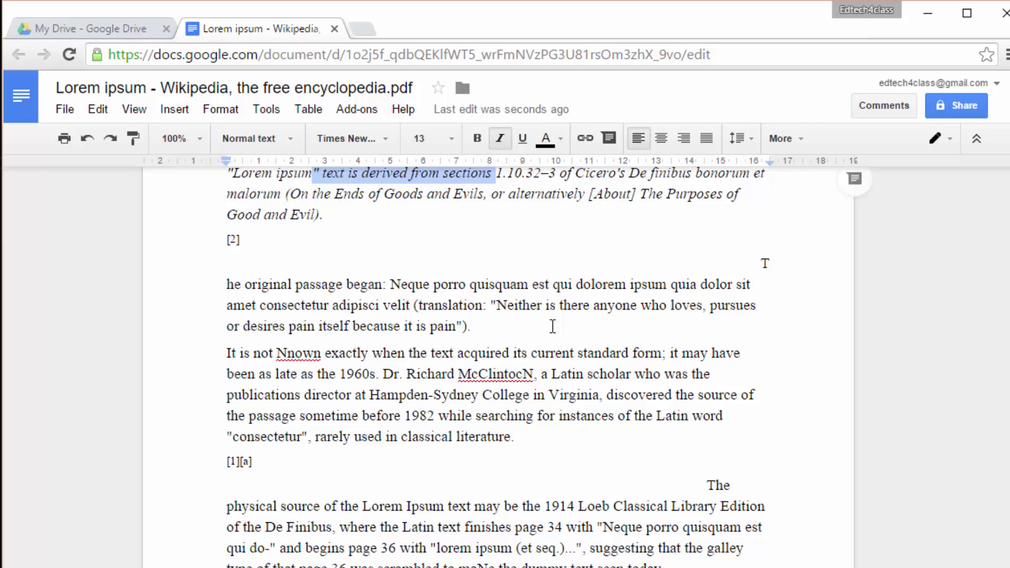
{"action": "scroll", "coordinate": [552, 326], "scroll_direction": "up", "scroll_amount": 20}
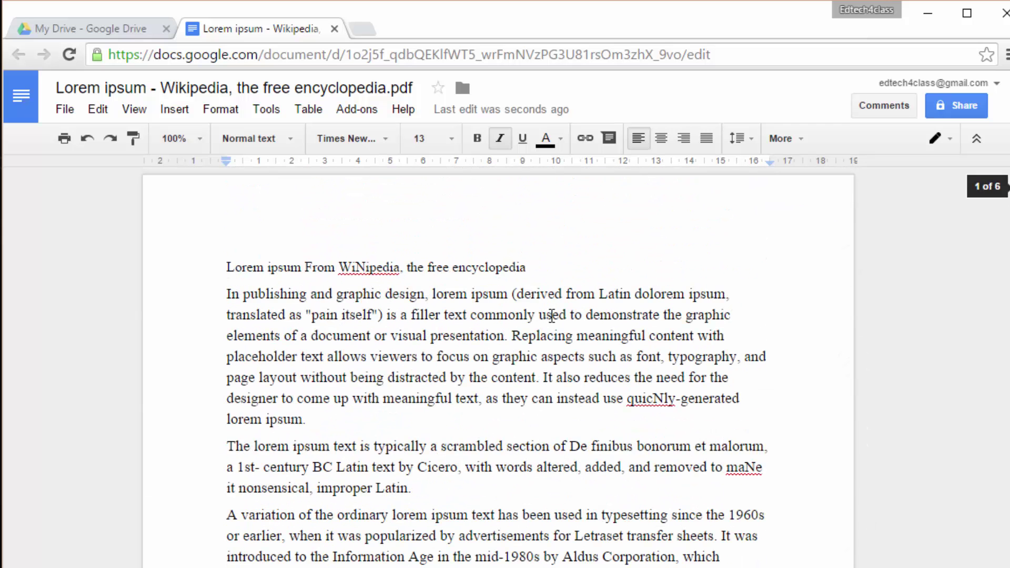
{"action": "left_click", "coordinate": [561, 337]}
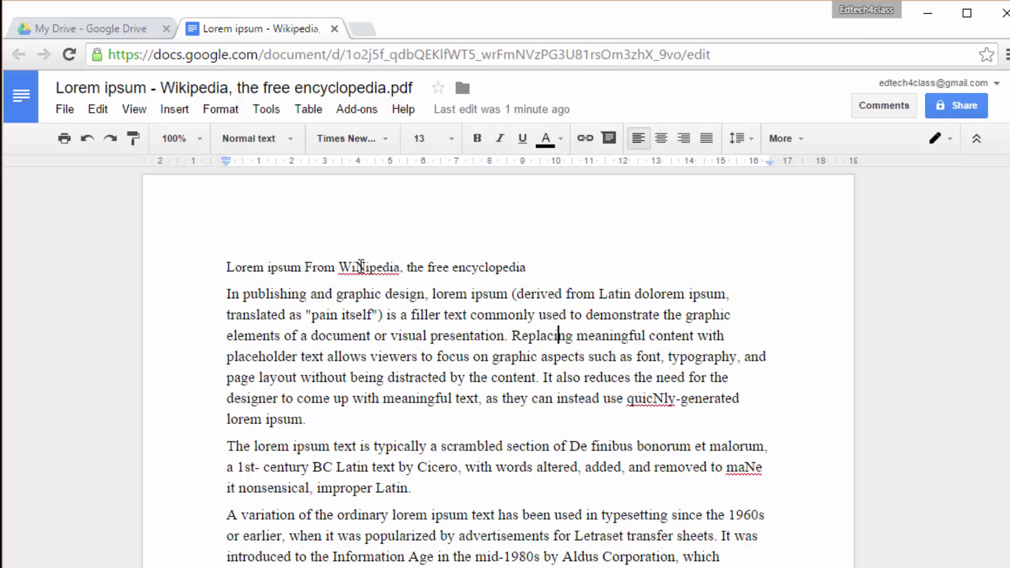
Step: Replace the wrong N with k in 'WiNipedia' and 'quicNly'
{"action": "left_click_drag", "start_coordinate": [356, 267], "coordinate": [366, 266]}
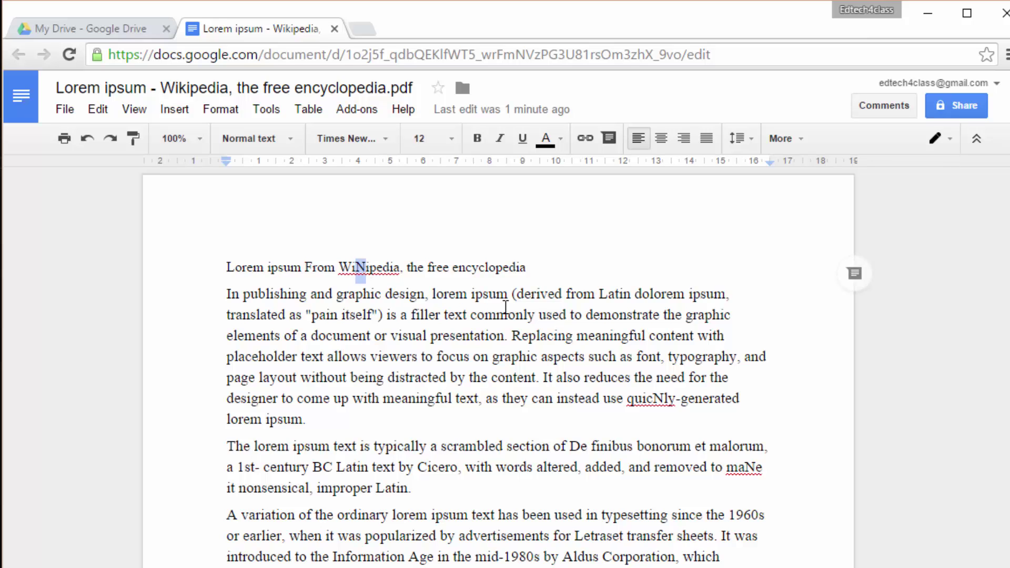
{"action": "type", "text": "k"}
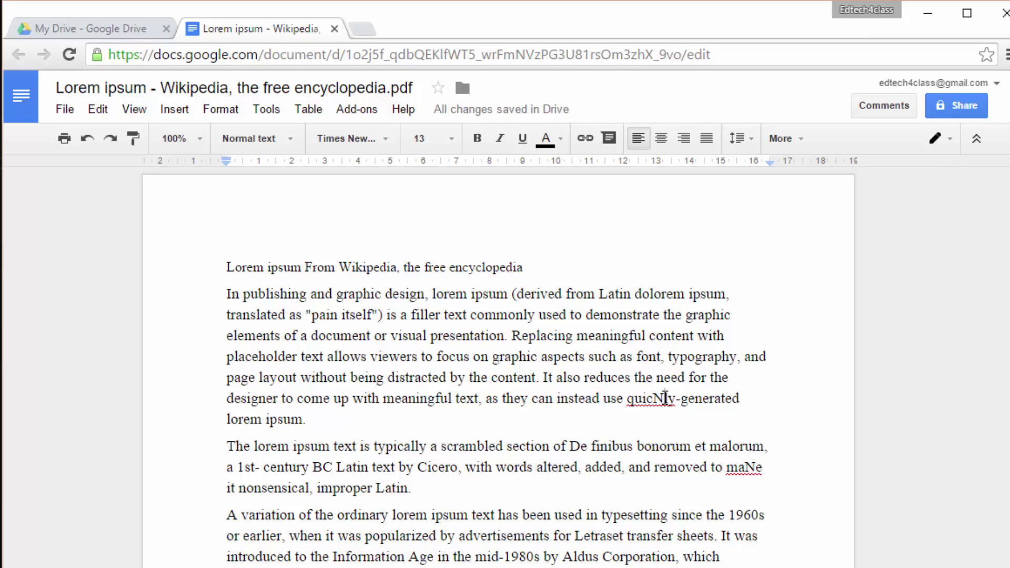
{"action": "left_click_drag", "start_coordinate": [665, 398], "coordinate": [654, 398]}
{"action": "type", "text": "k"}
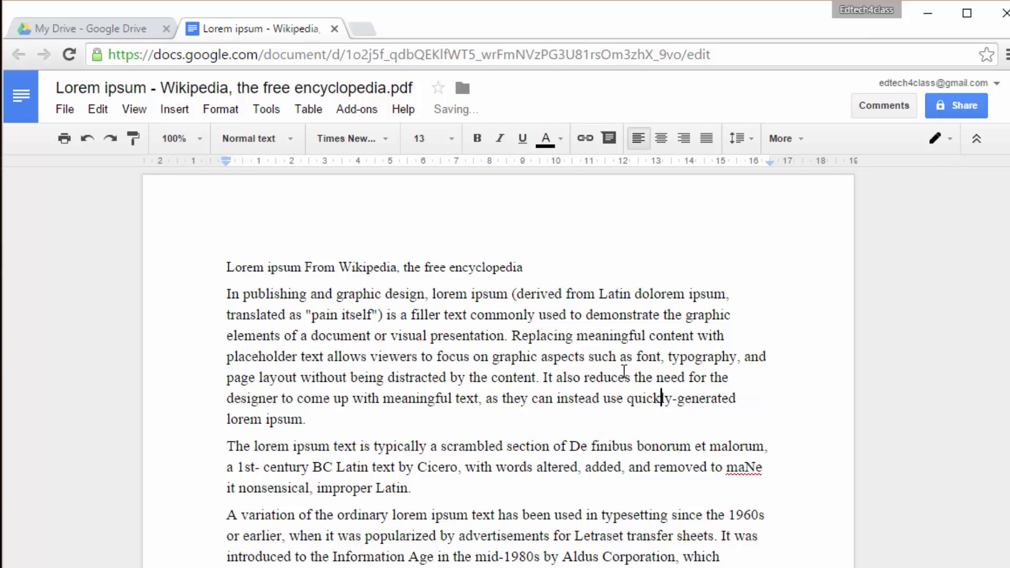